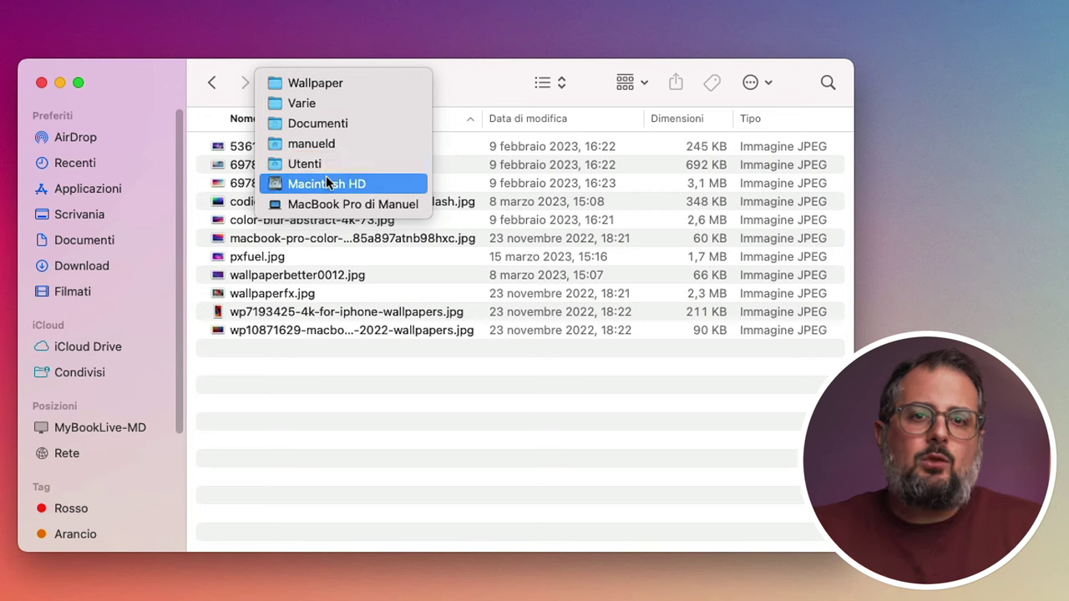
# - Dismiss the folder hierarchy list and show the path bar in the Wallpaper folder's window
pyautogui.press('Escape')
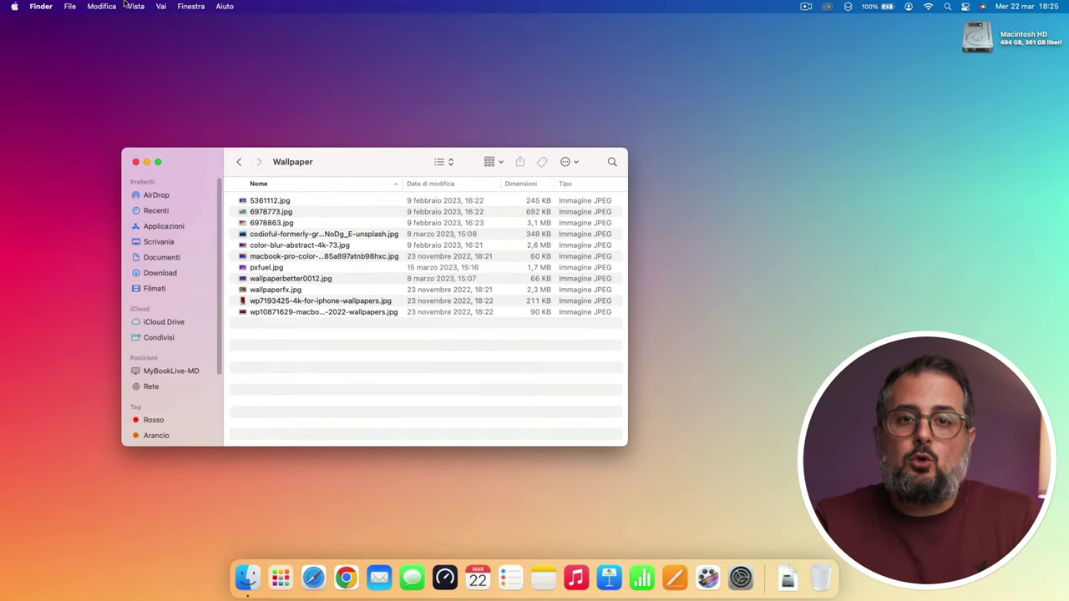
pyautogui.click(130, 6)
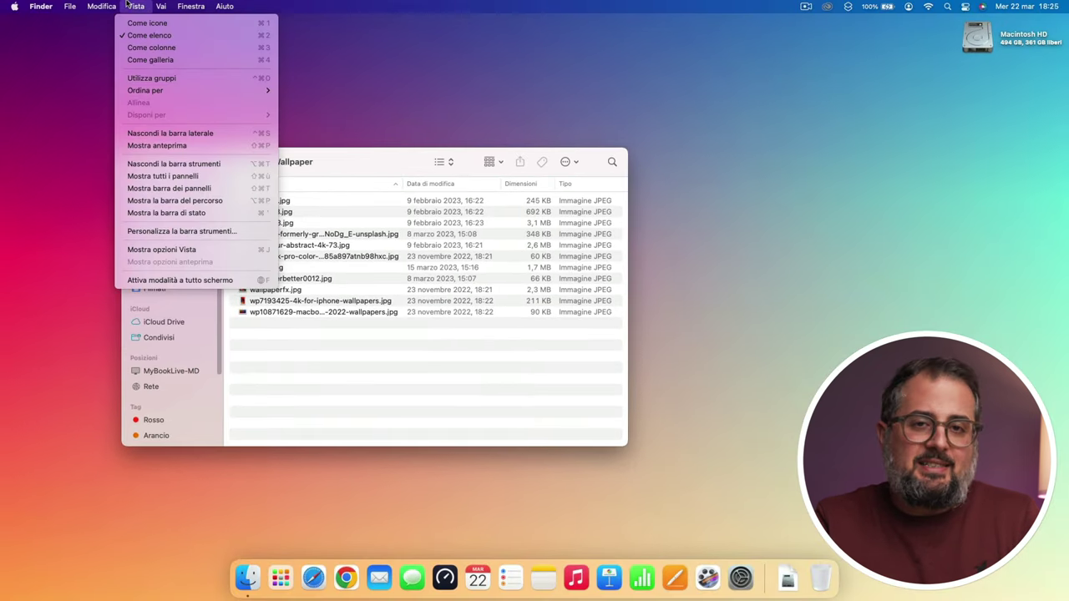
pyautogui.click(194, 200)
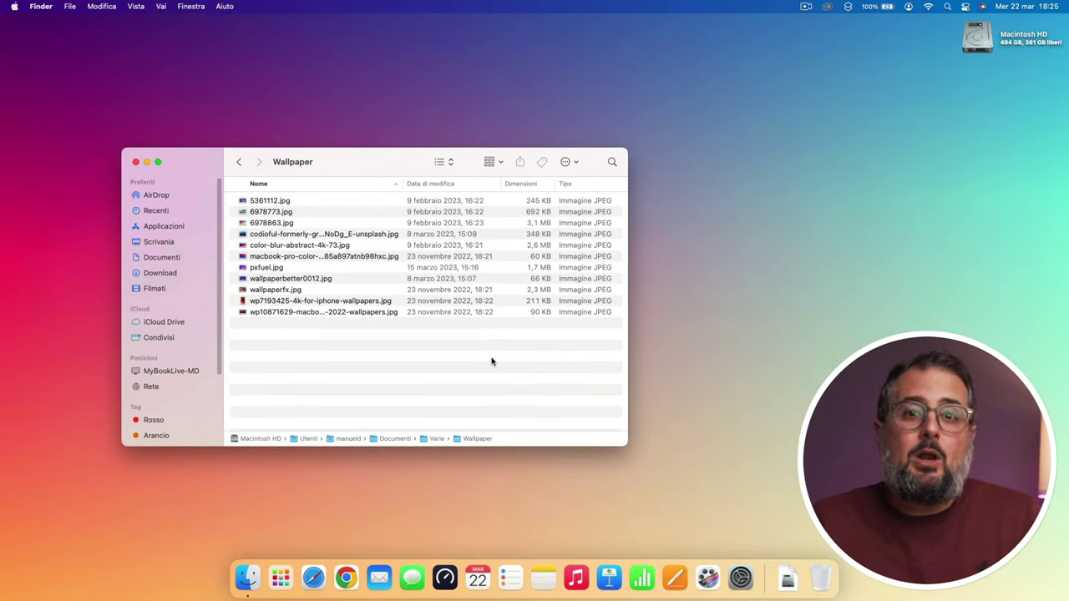
# - Customize the window's toolbar by adding the Percorso item before the view selector
pyautogui.click(136, 6)
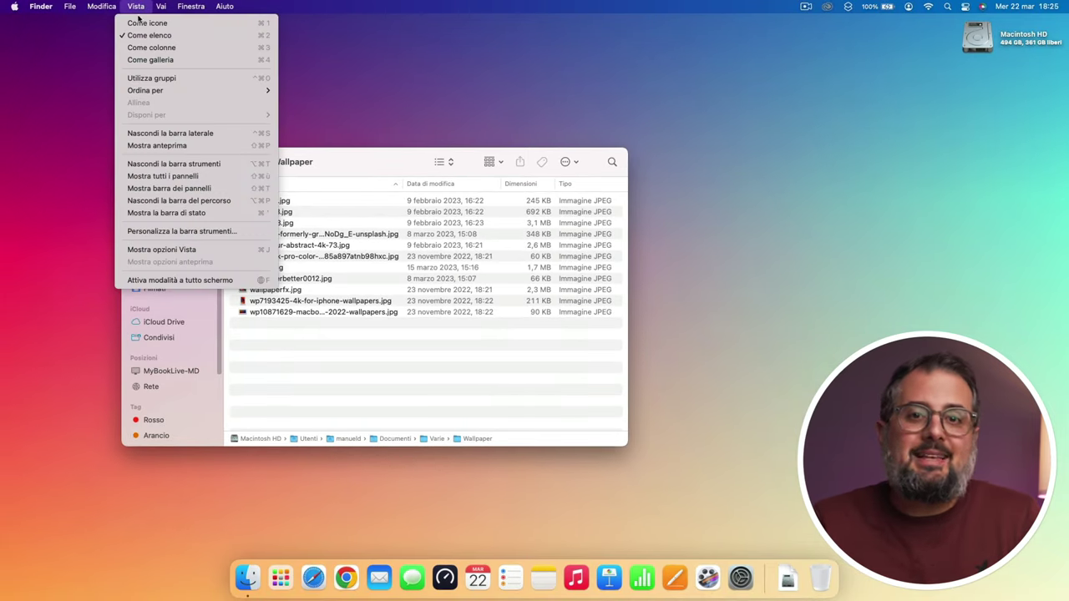
pyautogui.click(167, 230)
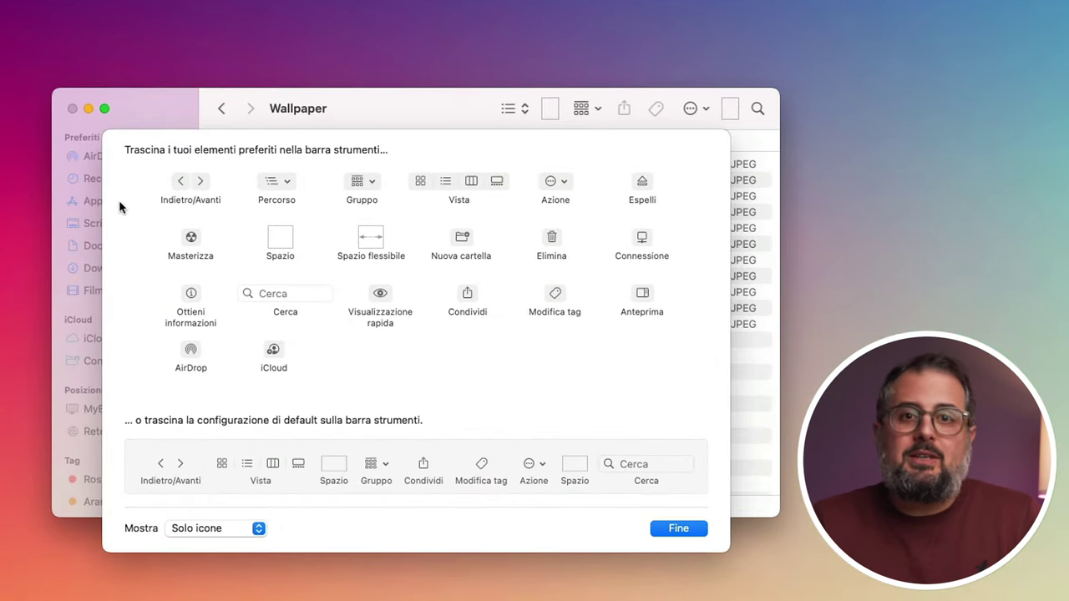
pyautogui.moveTo(275, 183); pyautogui.dragTo(449, 112)
pyautogui.click(689, 528)
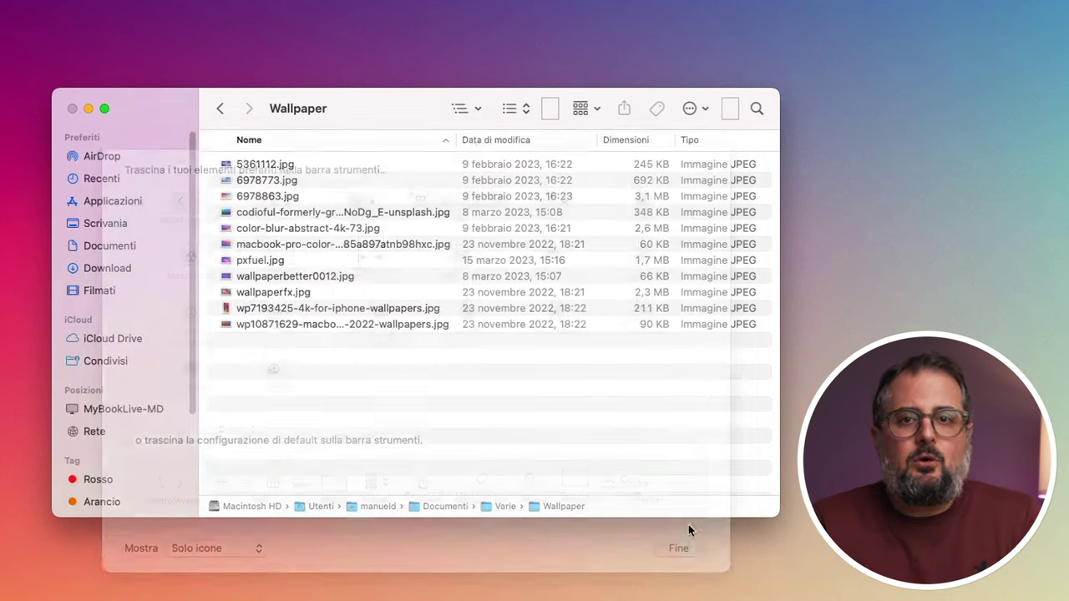
# - Examine the Wallpaper folder's parent hierarchy through both the window title and the Percorso item
pyautogui.click(466, 109)
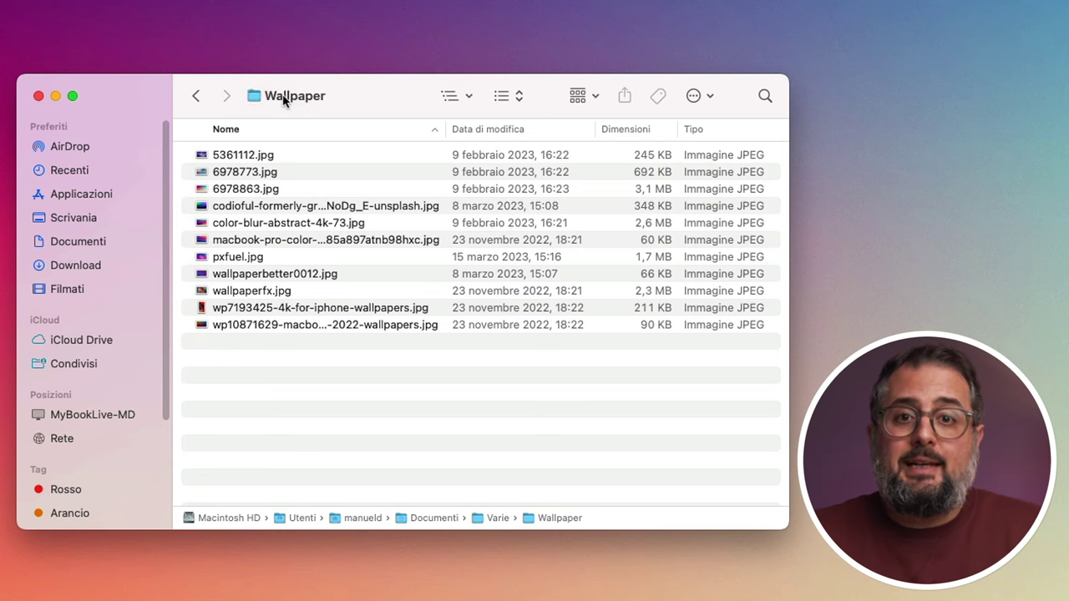
pyautogui.keyDown('super'); pyautogui.click(284, 97); pyautogui.keyUp('super')
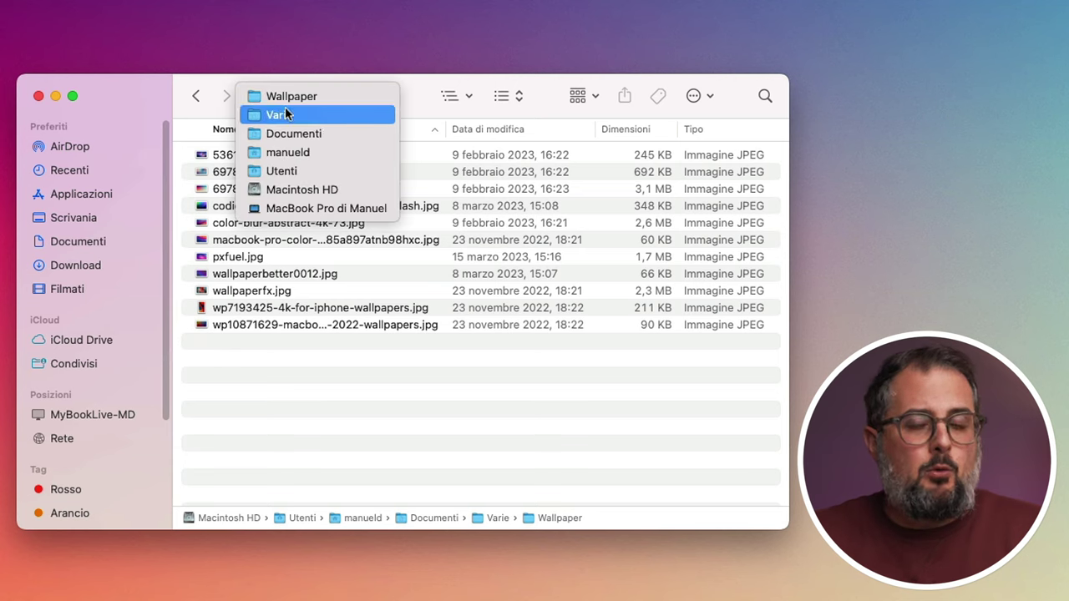
pyautogui.click(455, 104)
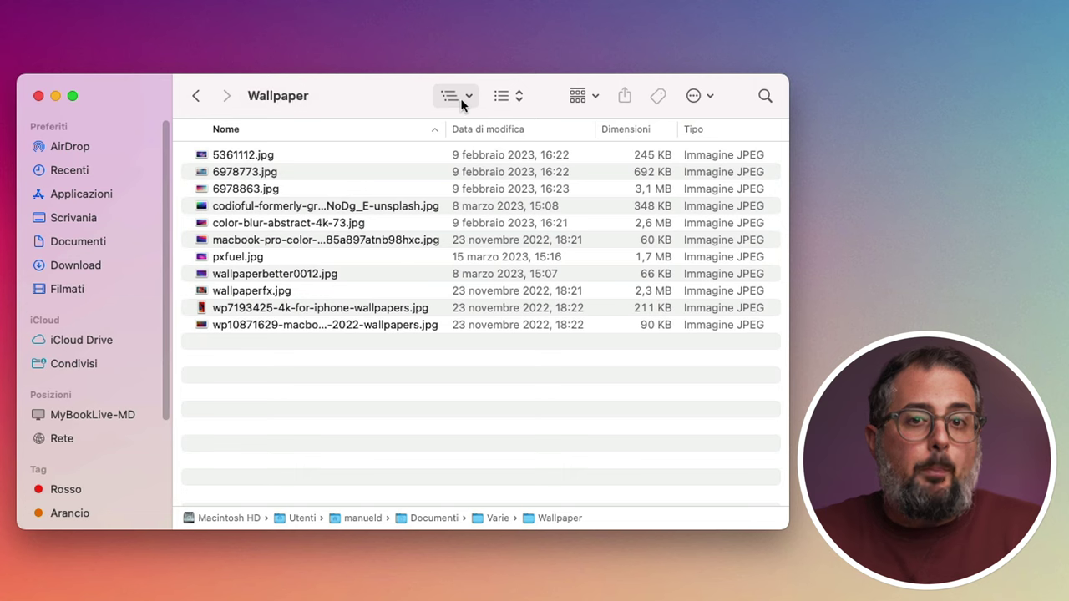
pyautogui.click(460, 98)
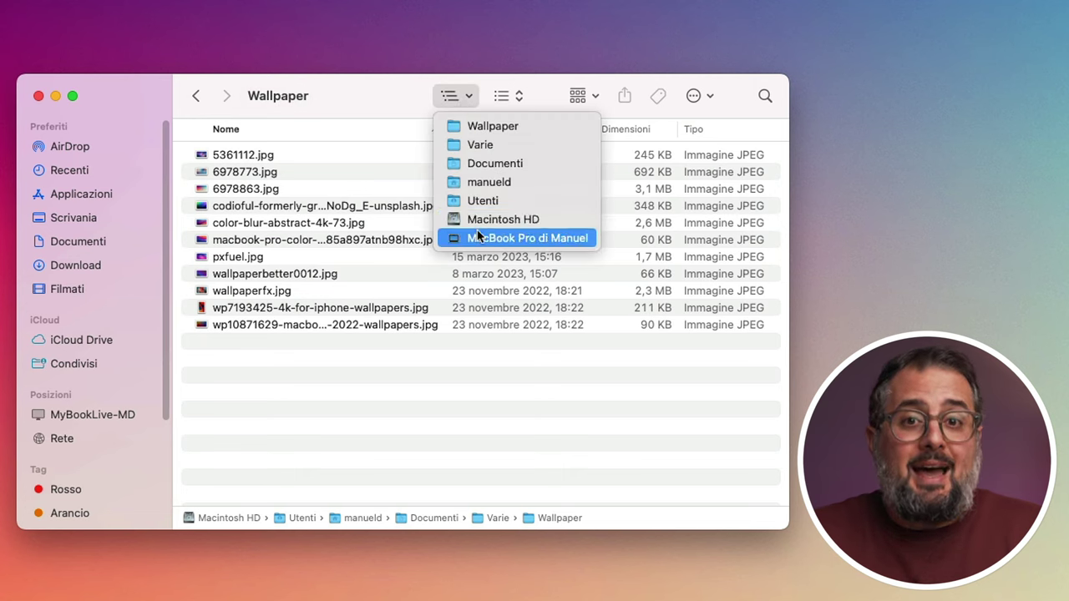
pyautogui.click(378, 99)
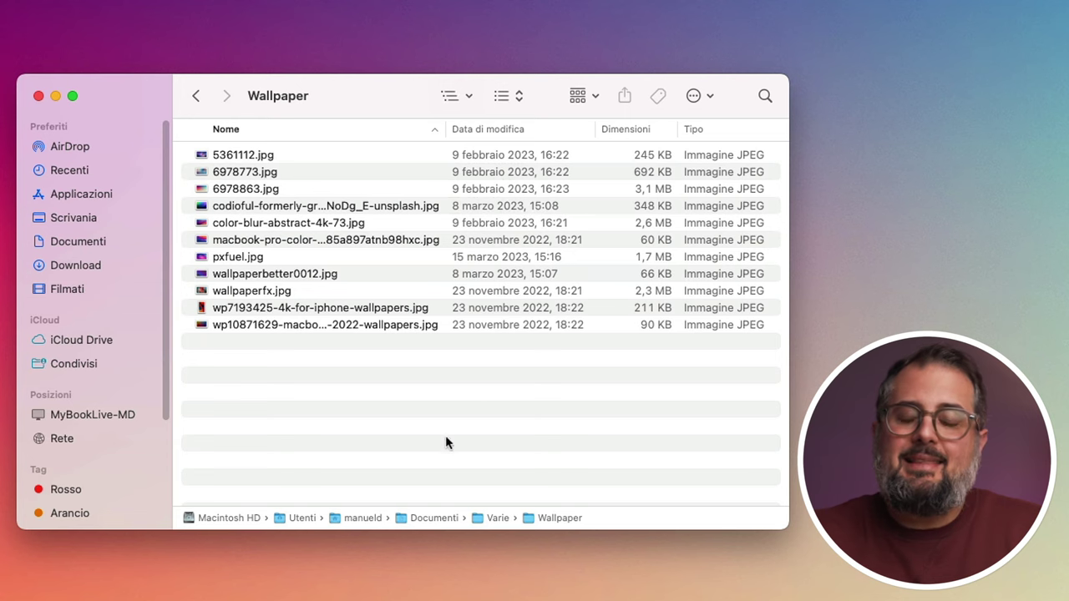
# - Go up from the Wallpaper folder to its enclosing Varie folder
pyautogui.doubleClick(497, 519)
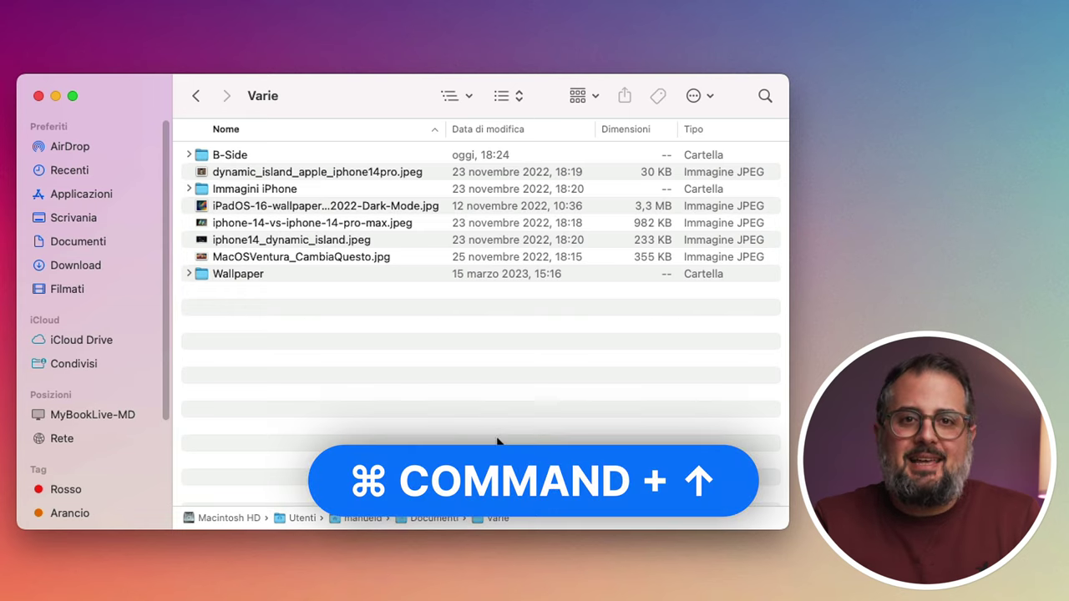
pyautogui.press('super+Up')
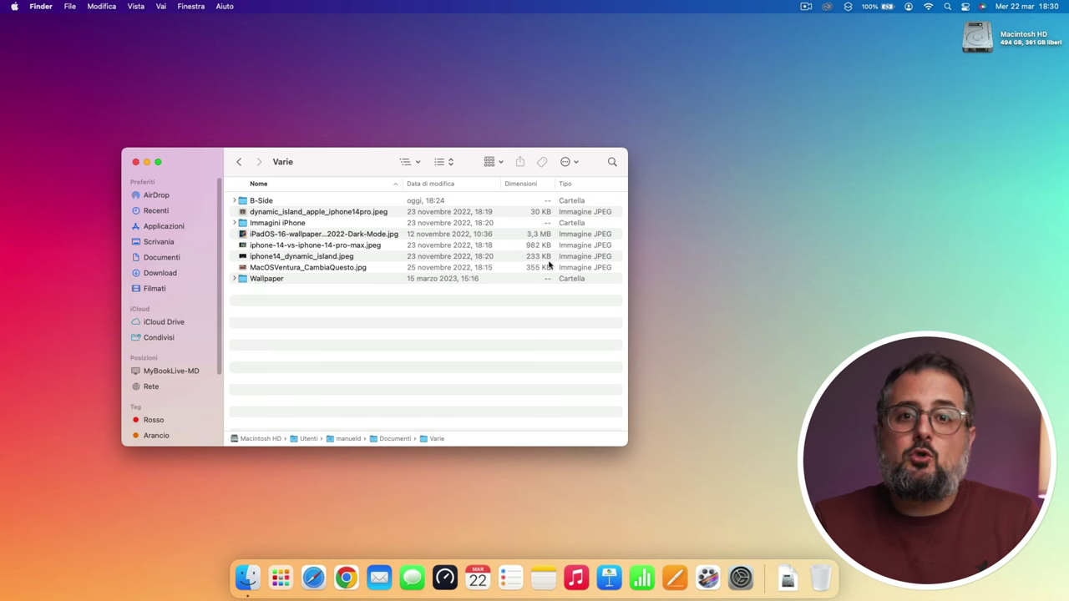
# - Show the status bar and check its selection information using MacOSVentura_CambiaQuesto.jpg, leaving nothing selected
pyautogui.click(137, 7)
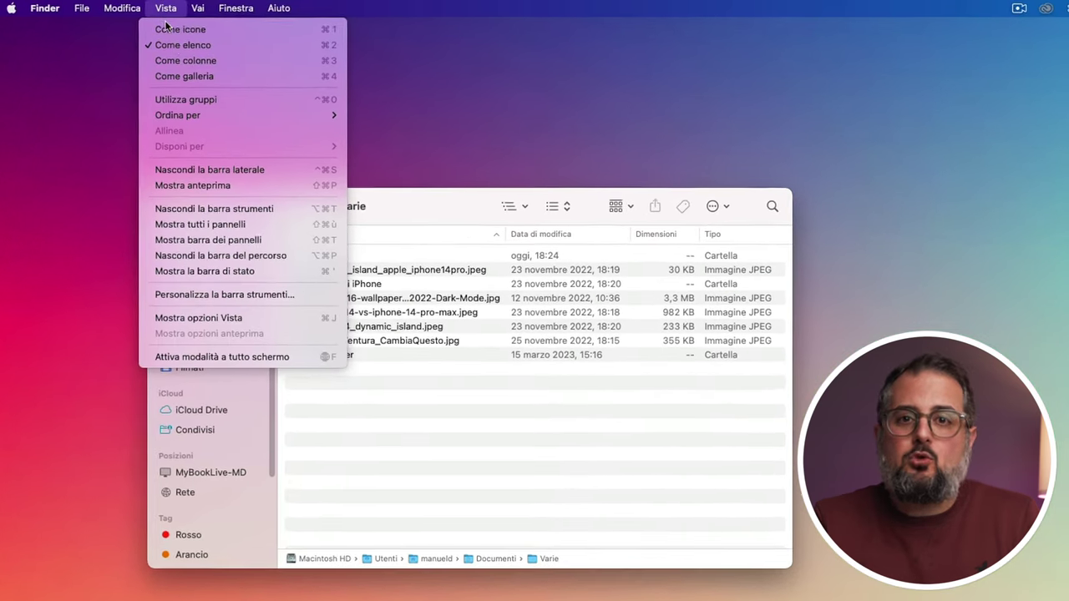
pyautogui.click(267, 271)
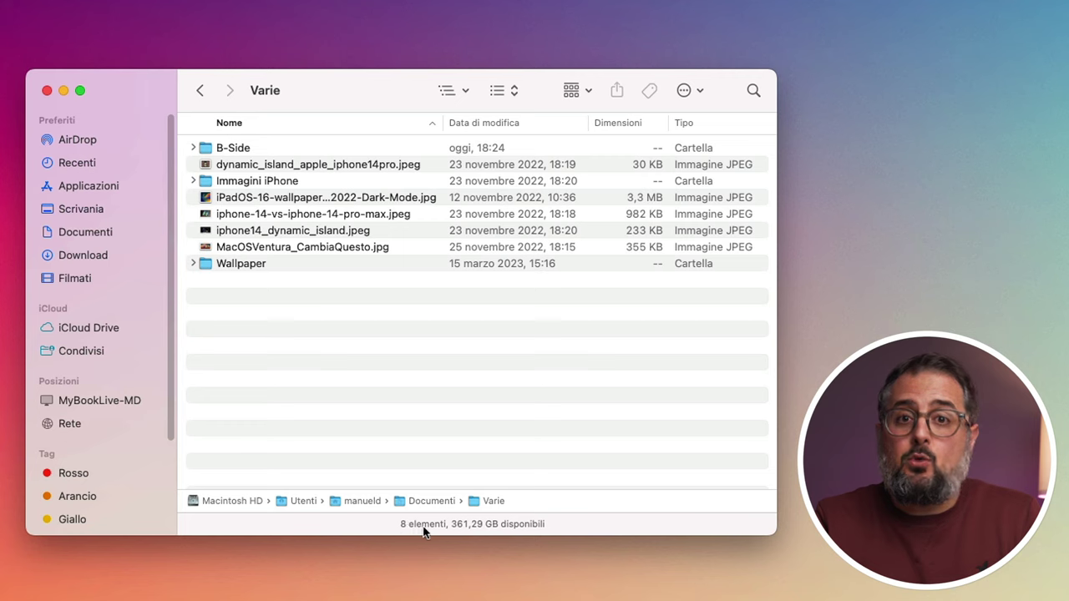
pyautogui.click(278, 249)
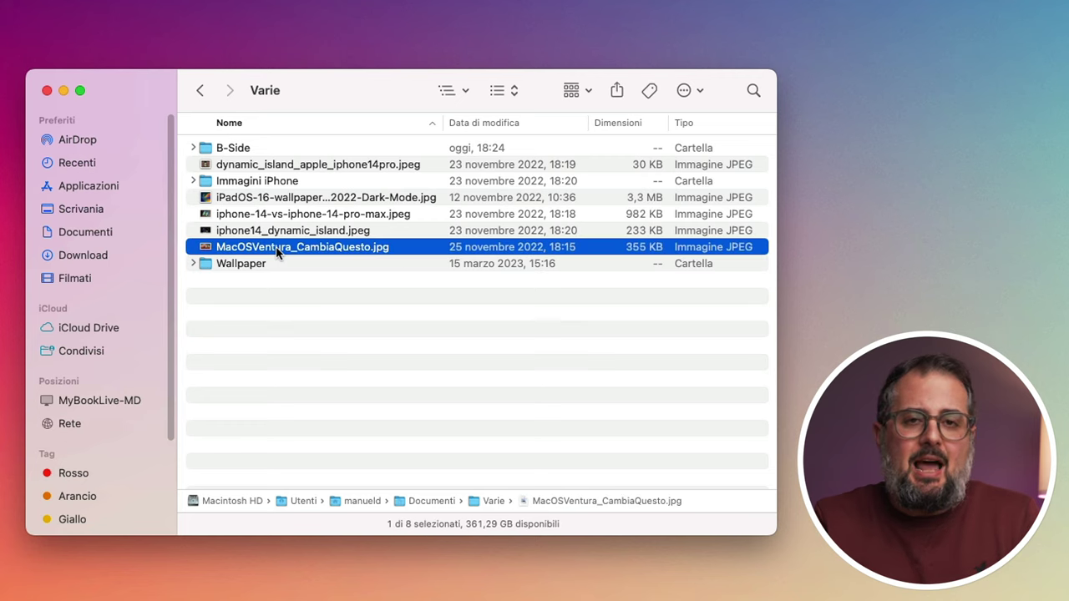
pyautogui.click(295, 293)
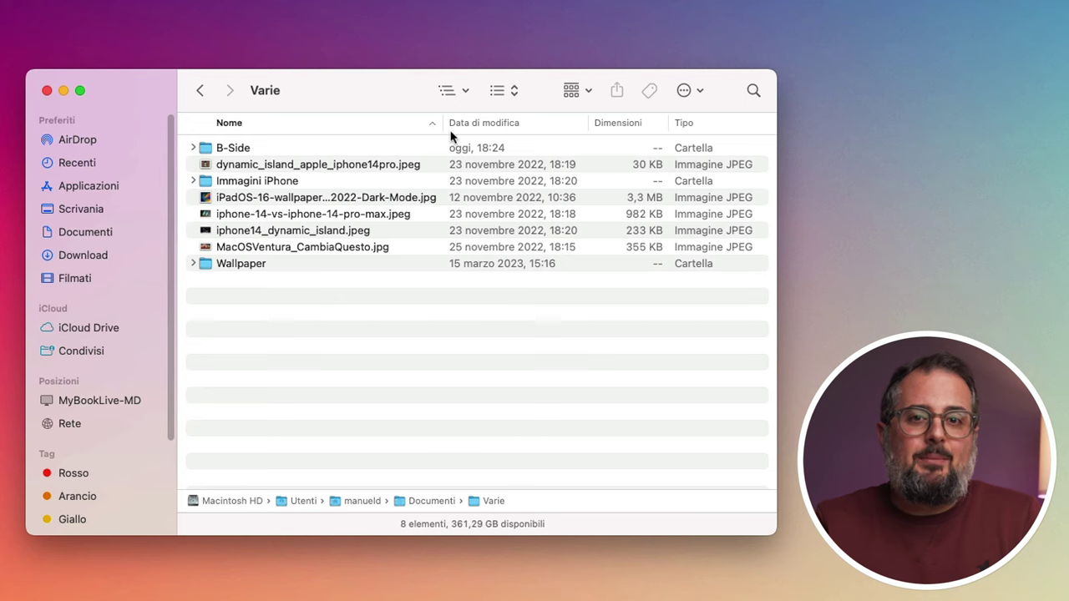
# - Display the Varie folder as icons and adjust the icon size with the status bar's slider
pyautogui.click(506, 90)
pyautogui.click(521, 76)
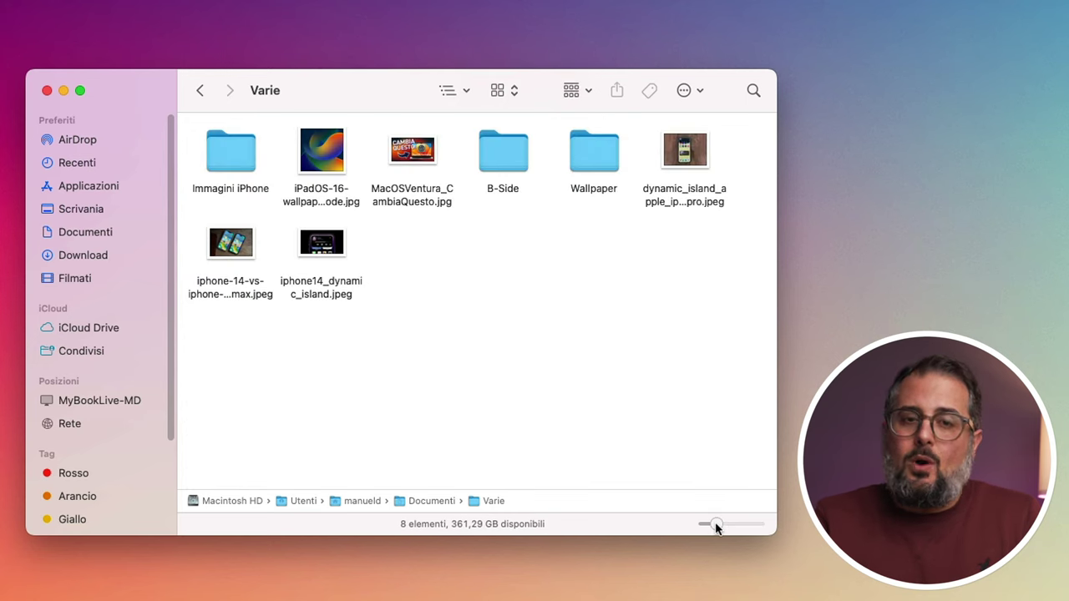
pyautogui.moveTo(716, 526)
pyautogui.mouseDown()
pyautogui.moveTo(735, 527)
pyautogui.moveTo(718, 526)
pyautogui.mouseUp()
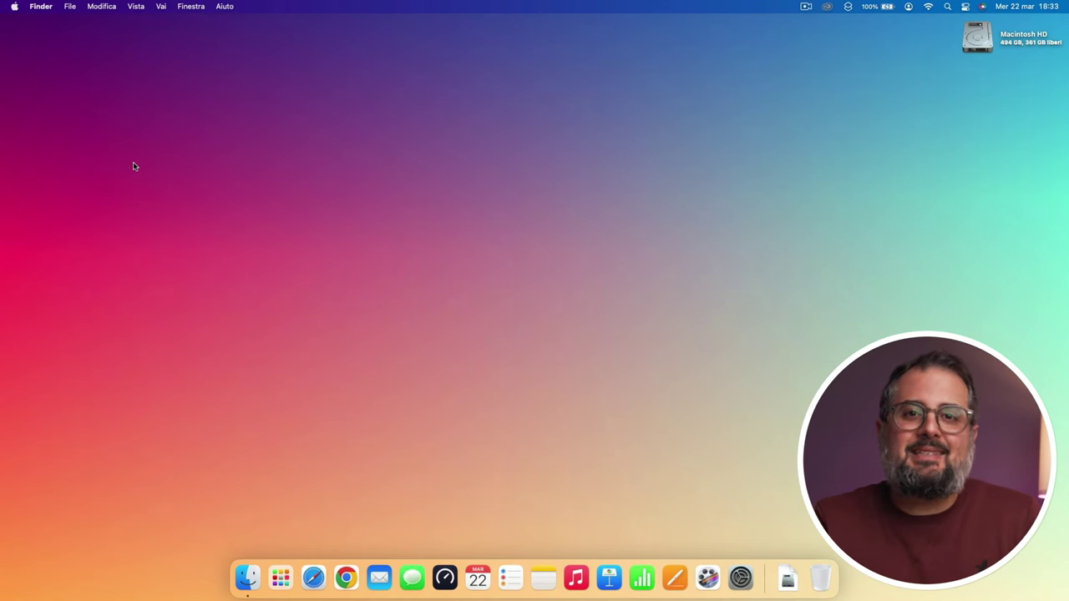
# - Open a new Finder window and set the Finder preferences so that new windows show the Documenti folder
pyautogui.click(69, 5)
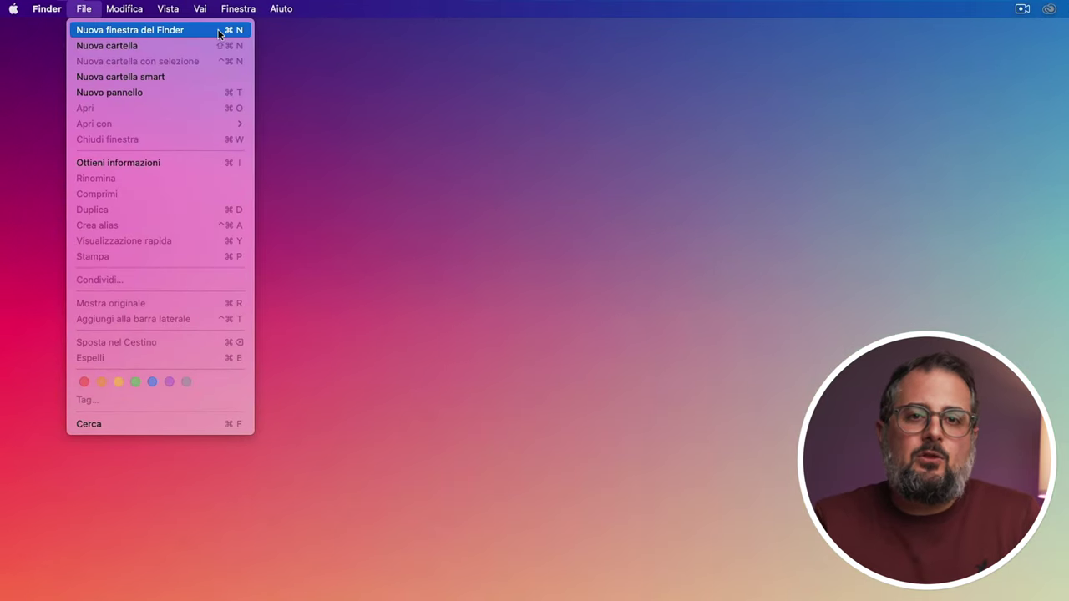
pyautogui.click(214, 31)
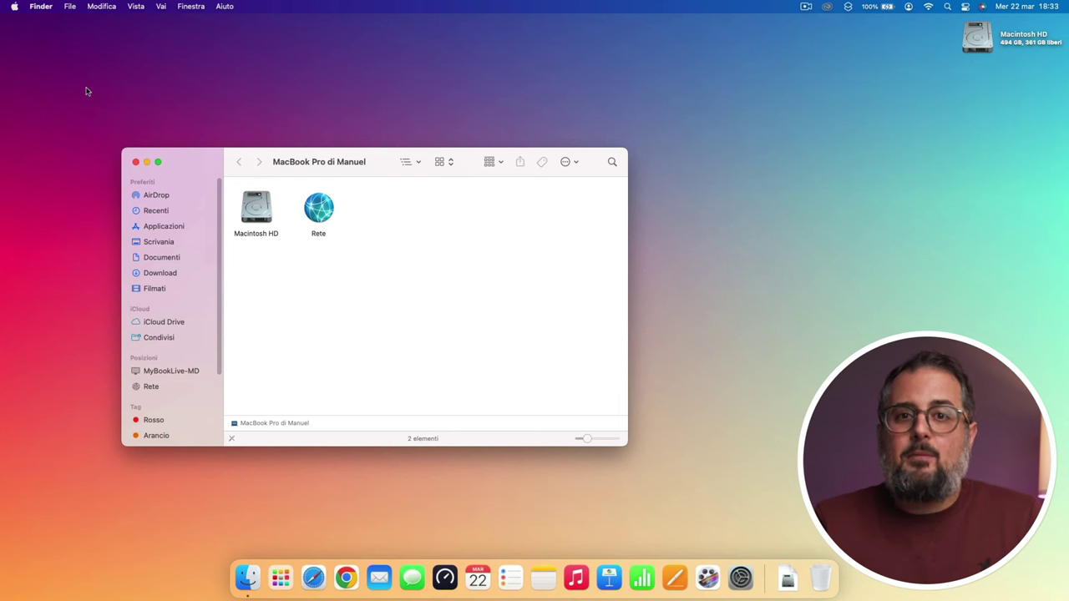
pyautogui.click(42, 7)
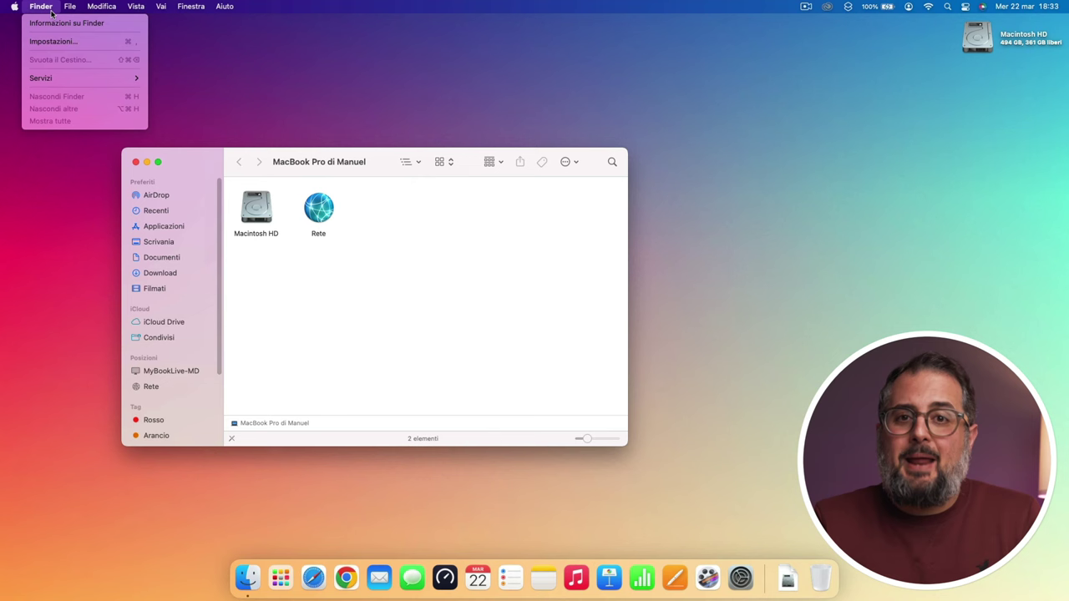
pyautogui.click(65, 42)
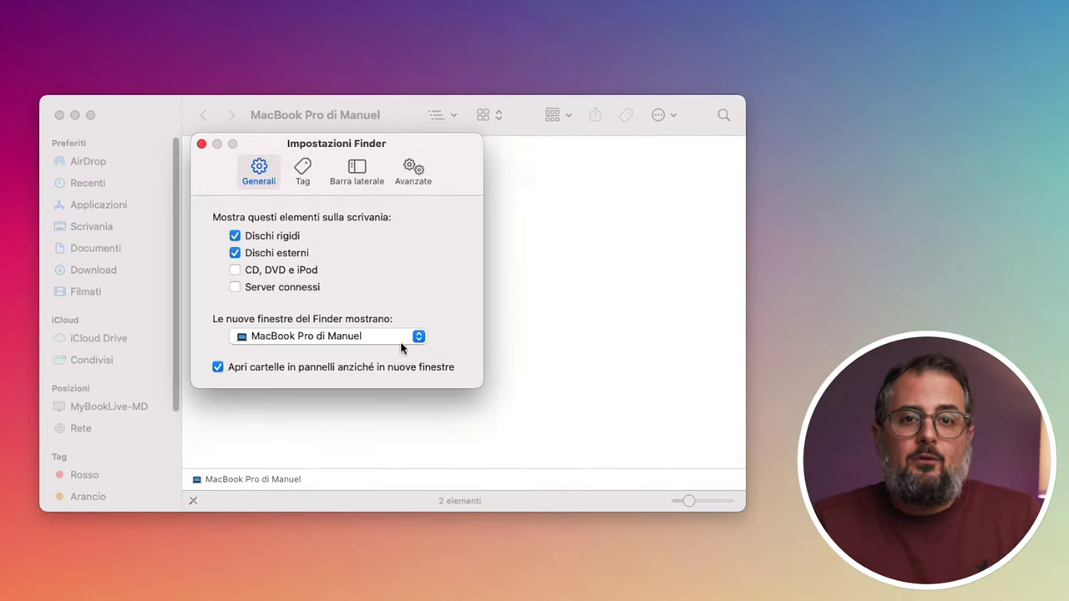
pyautogui.click(410, 338)
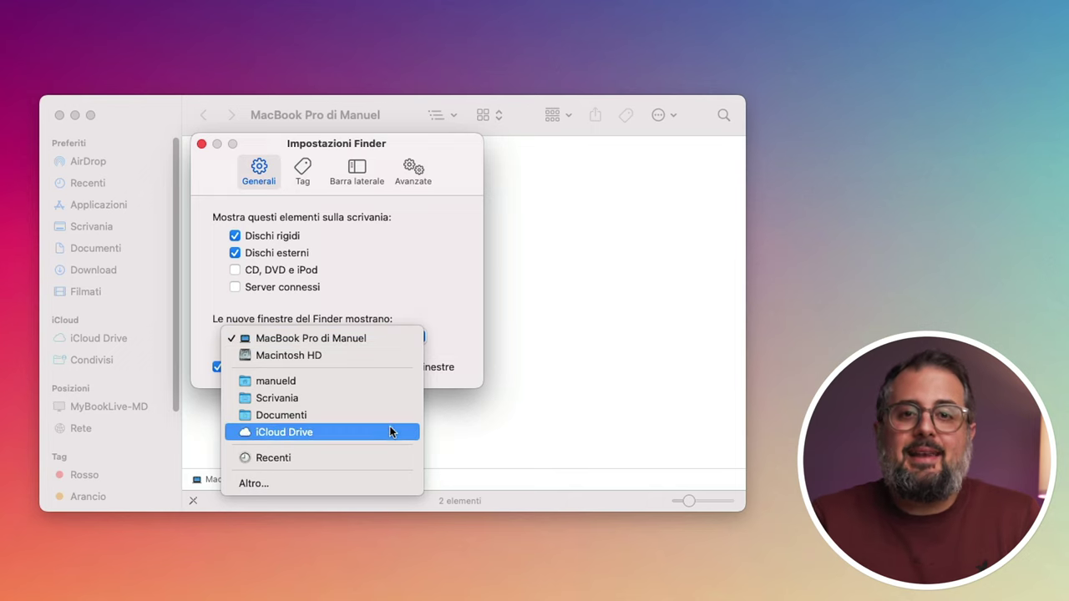
pyautogui.click(330, 483)
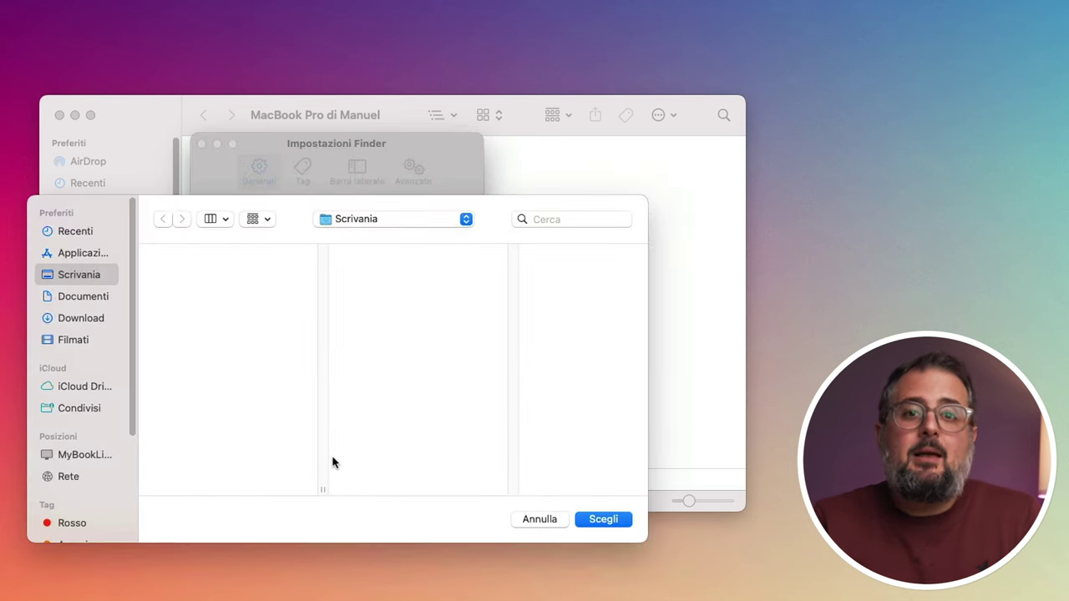
pyautogui.click(93, 299)
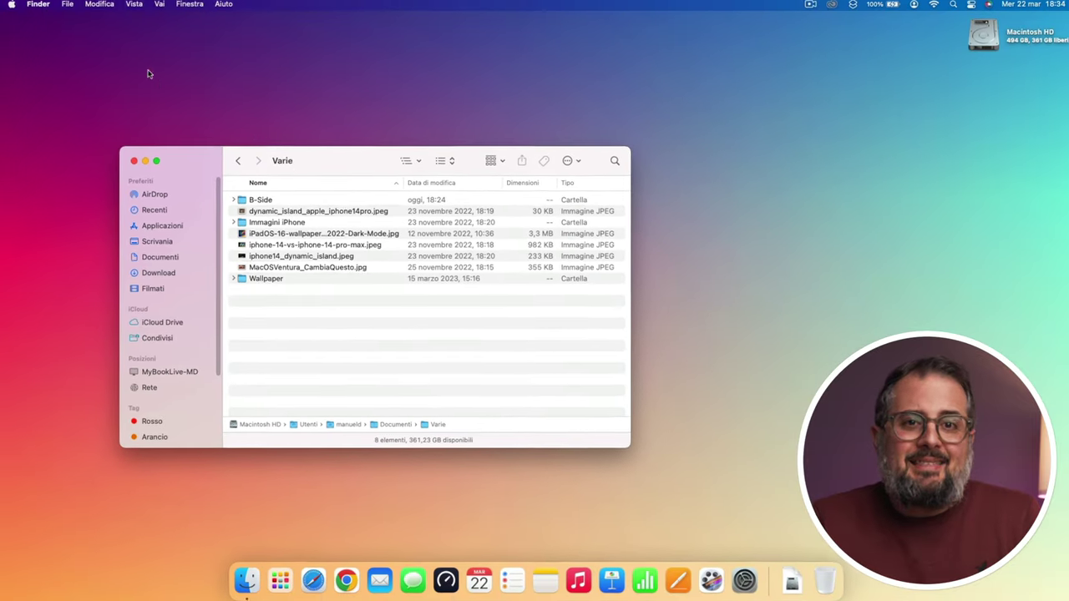
# - Set Finder to keep folders on top in windows sorted by name, and sort the Varie list by modification date
pyautogui.click(42, 7)
pyautogui.click(102, 44)
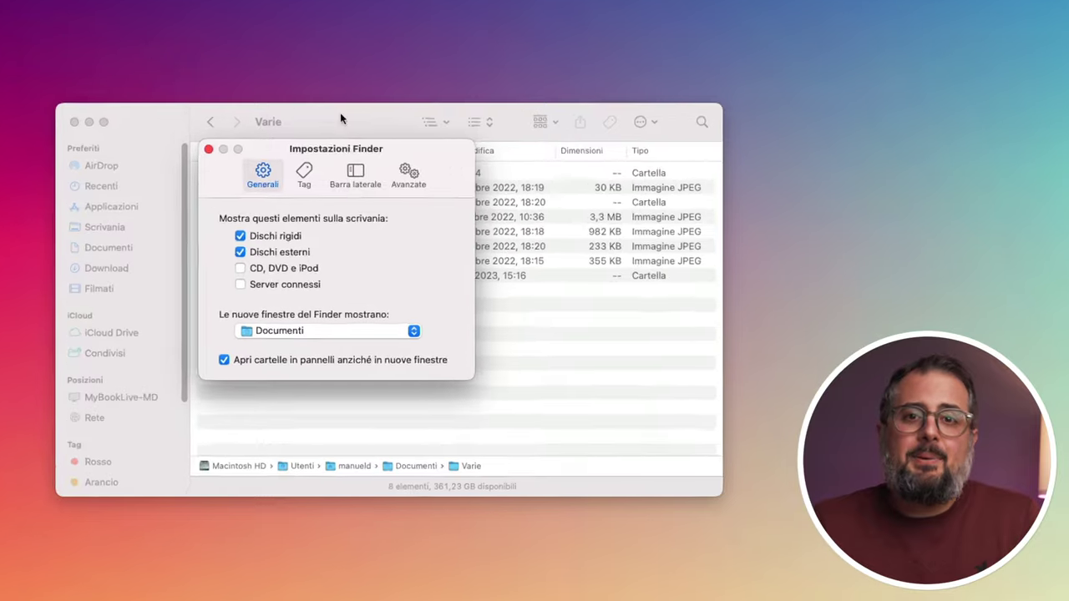
pyautogui.click(419, 156)
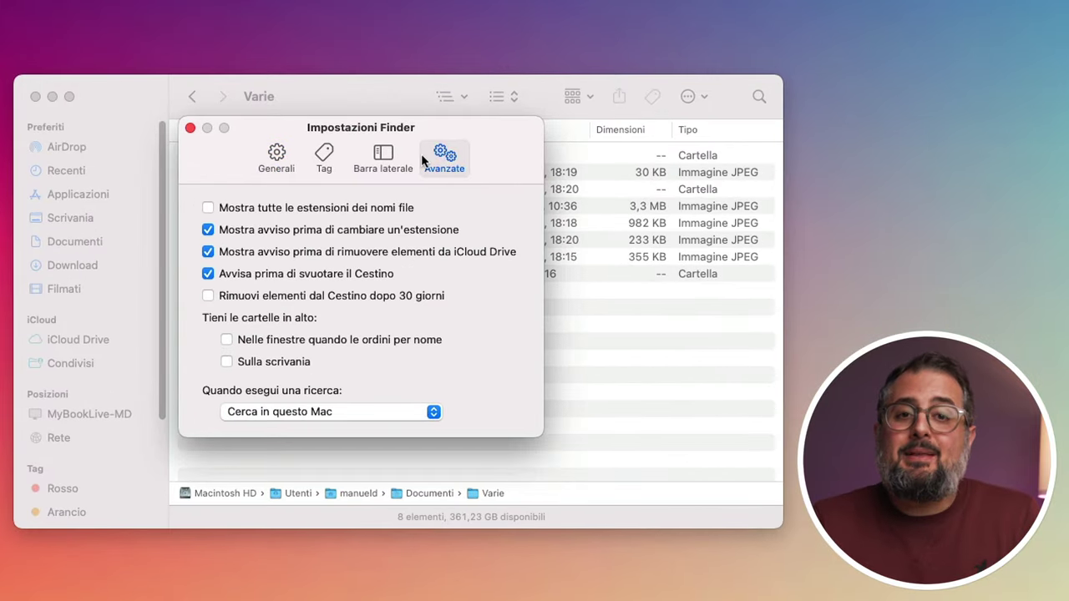
pyautogui.click(226, 340)
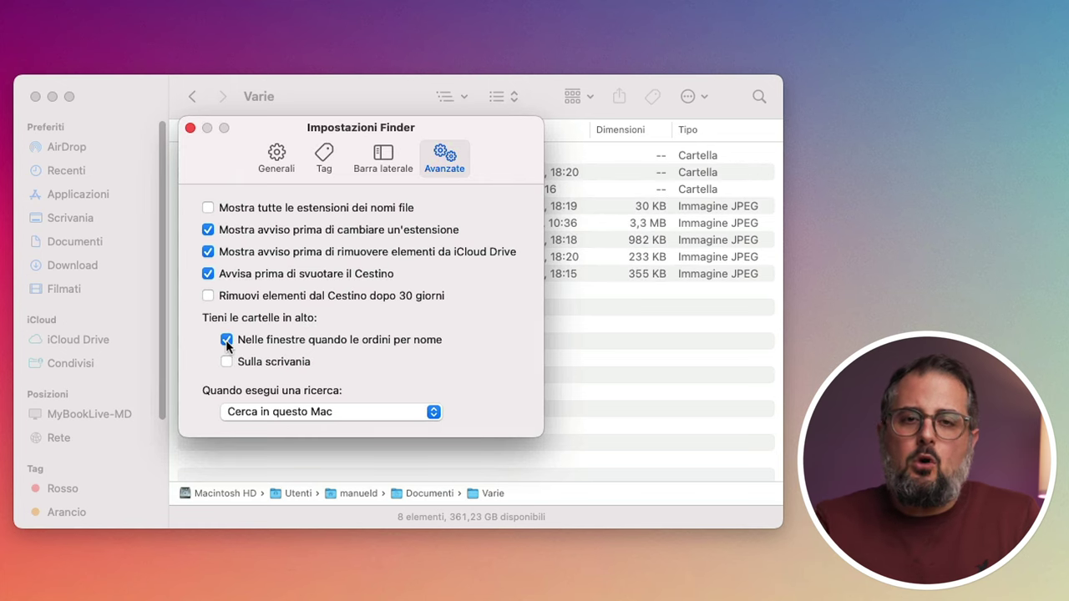
pyautogui.click(190, 127)
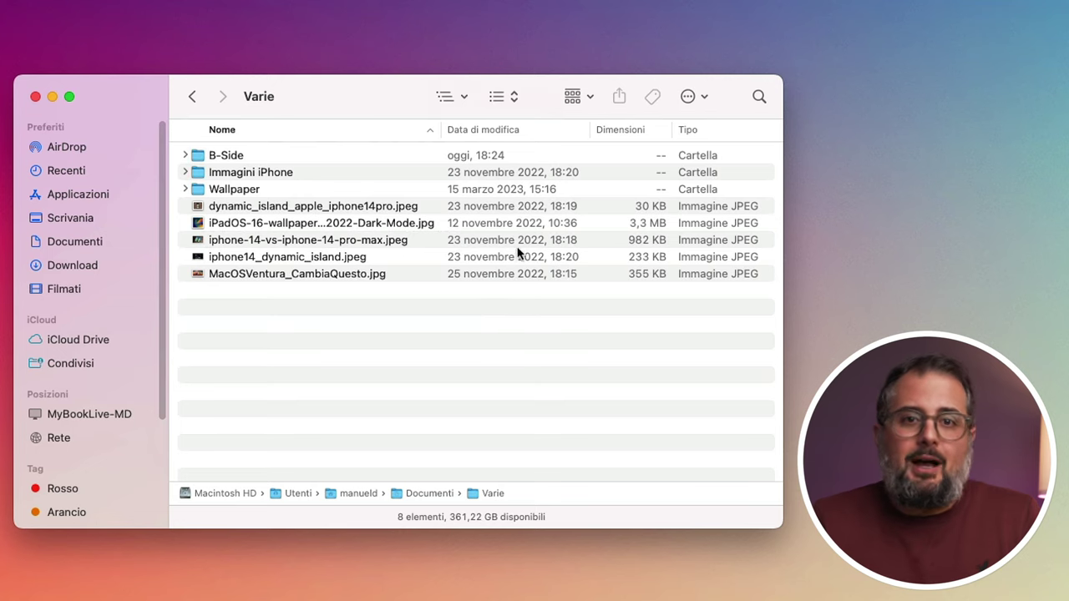
pyautogui.click(516, 132)
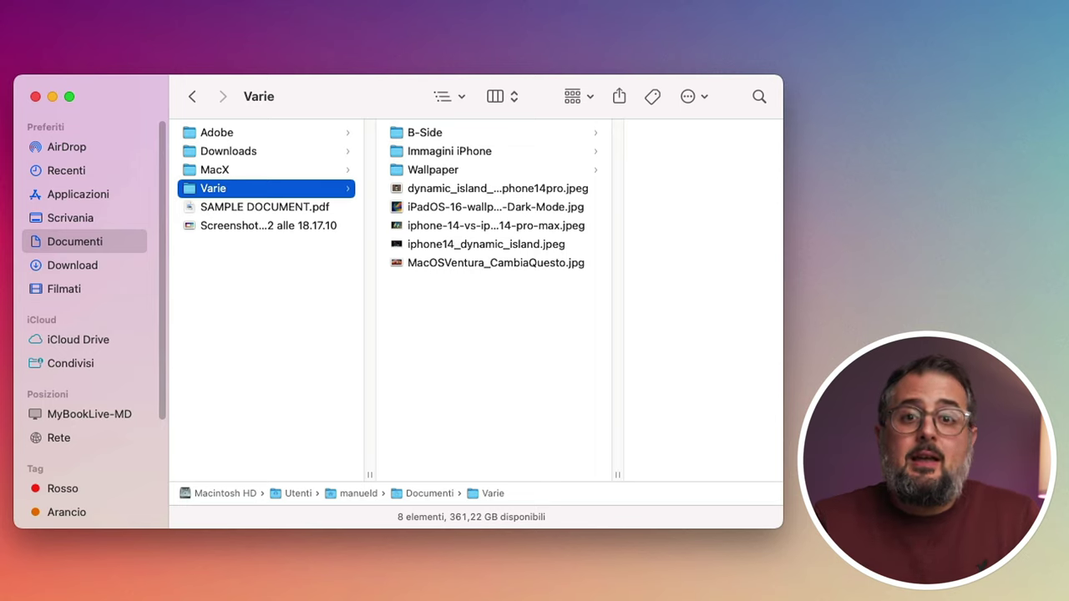
# - Resize the column listing the Varie folder's contents so that it fits its longest file name
pyautogui.moveTo(617, 473)
pyautogui.mouseDown()
pyautogui.moveTo(750, 464)
pyautogui.moveTo(612, 456)
pyautogui.mouseUp()
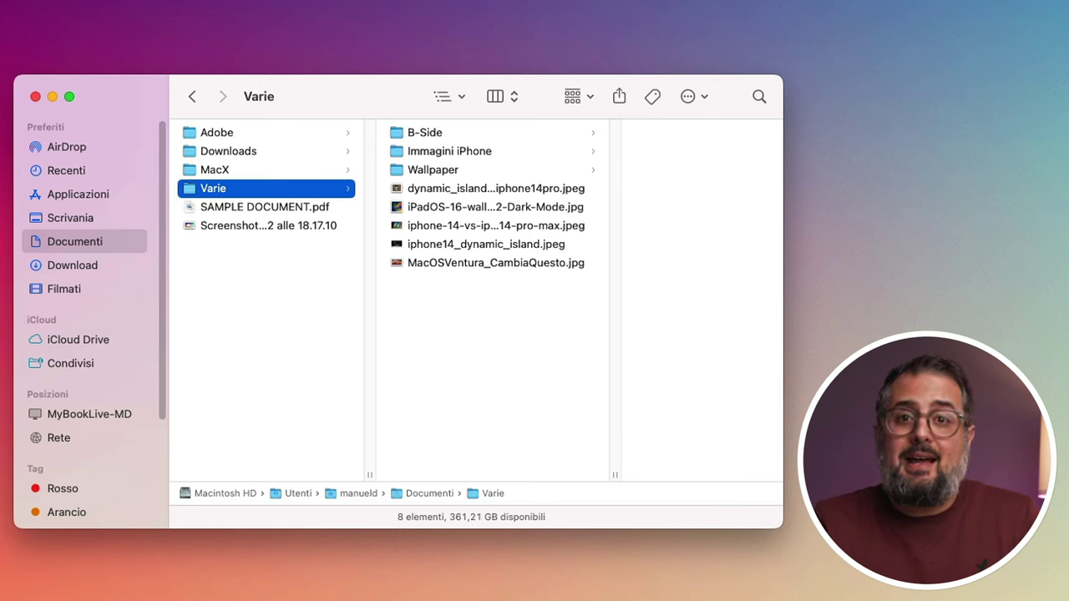
pyautogui.doubleClick(613, 470)
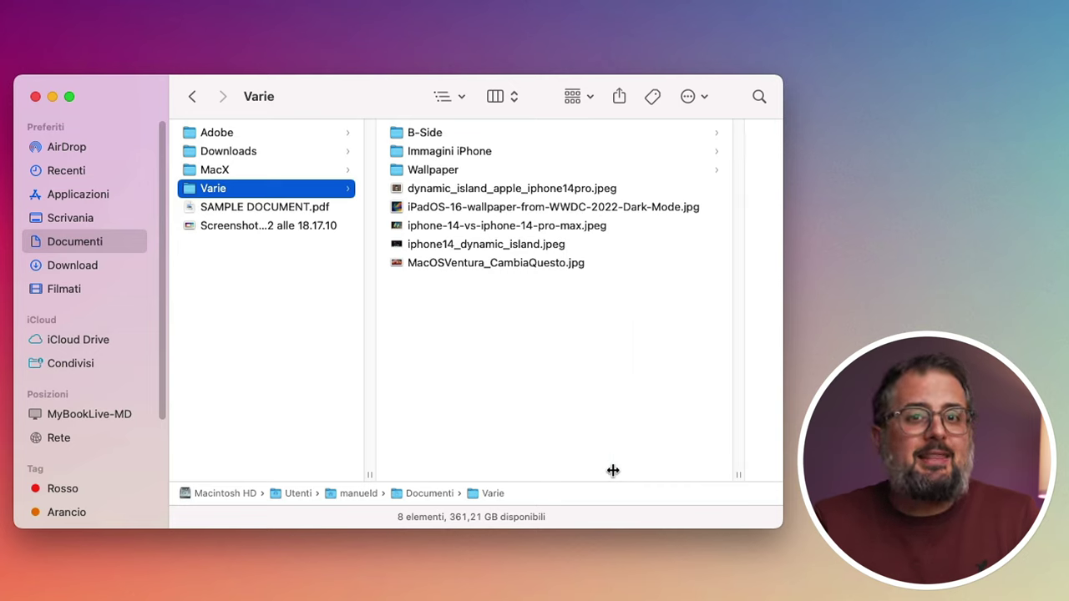